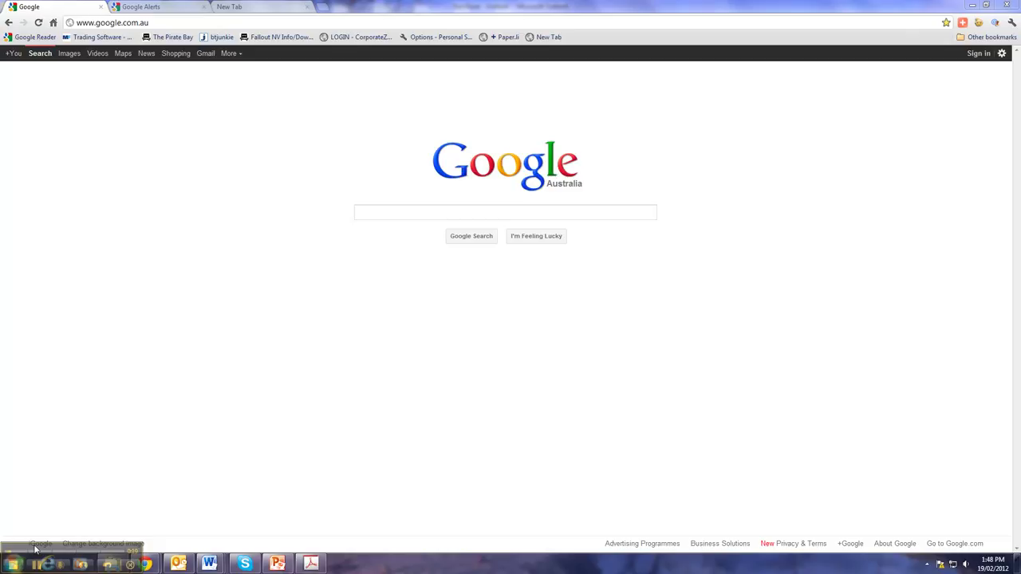
Step: Go from the Google Australia home page to the Google account sign-in page
left_click(978, 54)
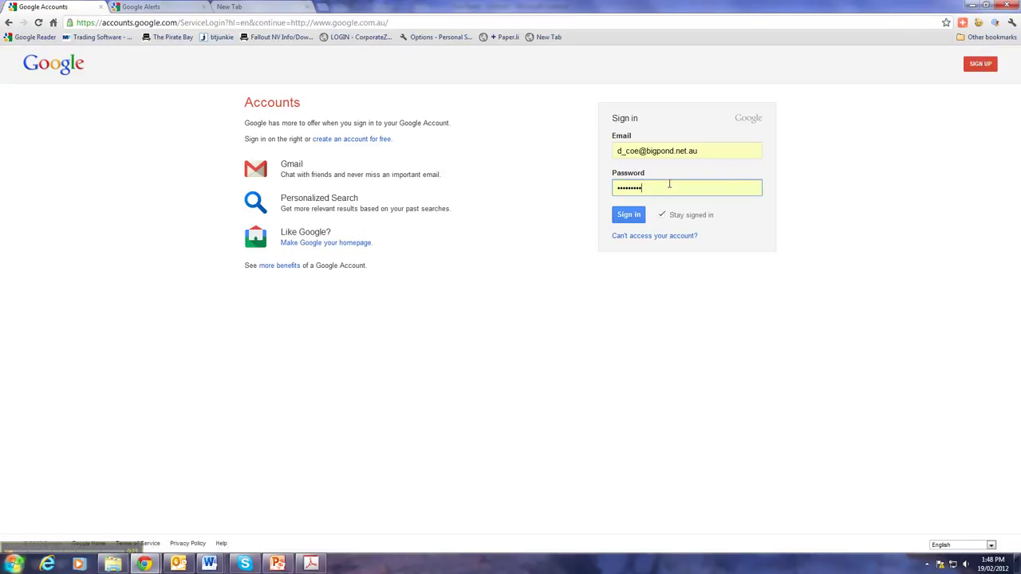
Step: Replace the autofilled password with the account password and sign in to Google
left_click_drag(669, 185, 555, 187)
type("•")
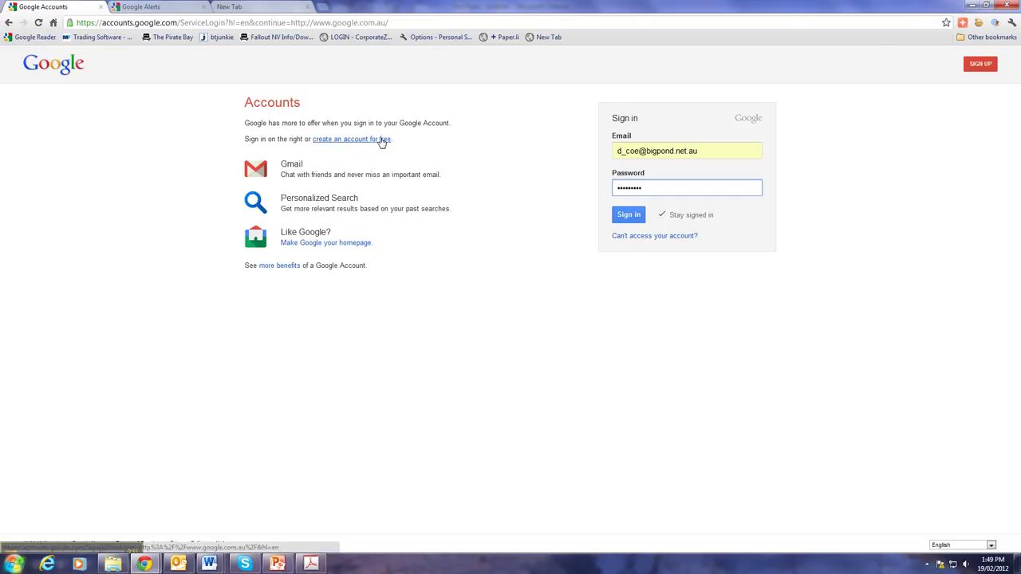
left_click(627, 216)
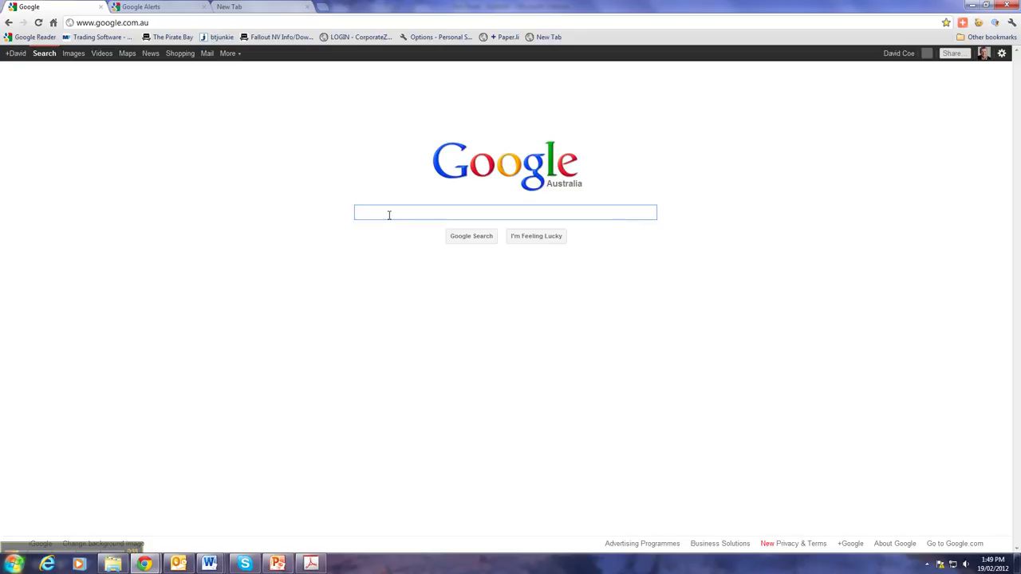
Step: Search Google for 'alerts' and open the Google Alerts result
type("alertd")
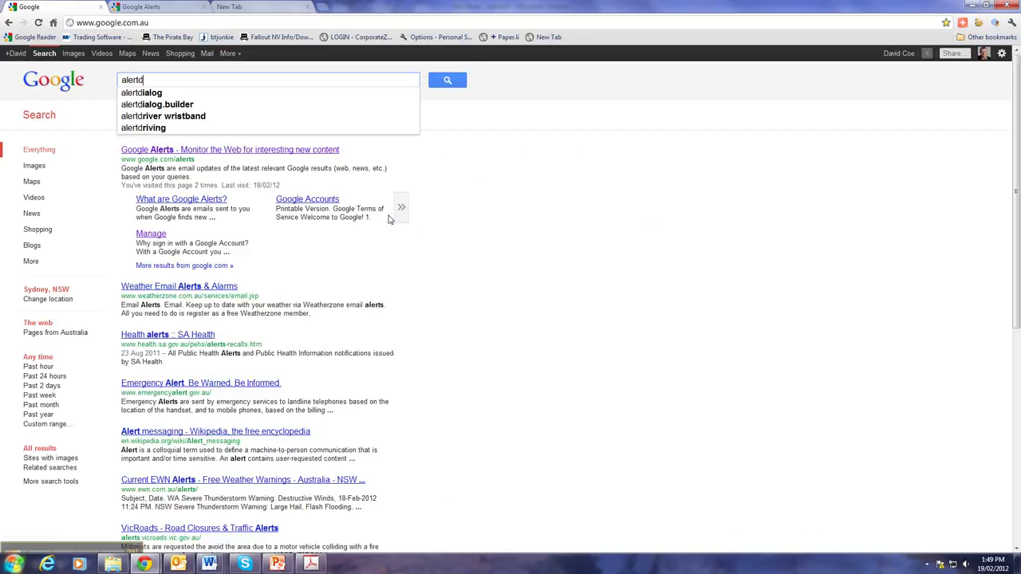
key("BackSpace")
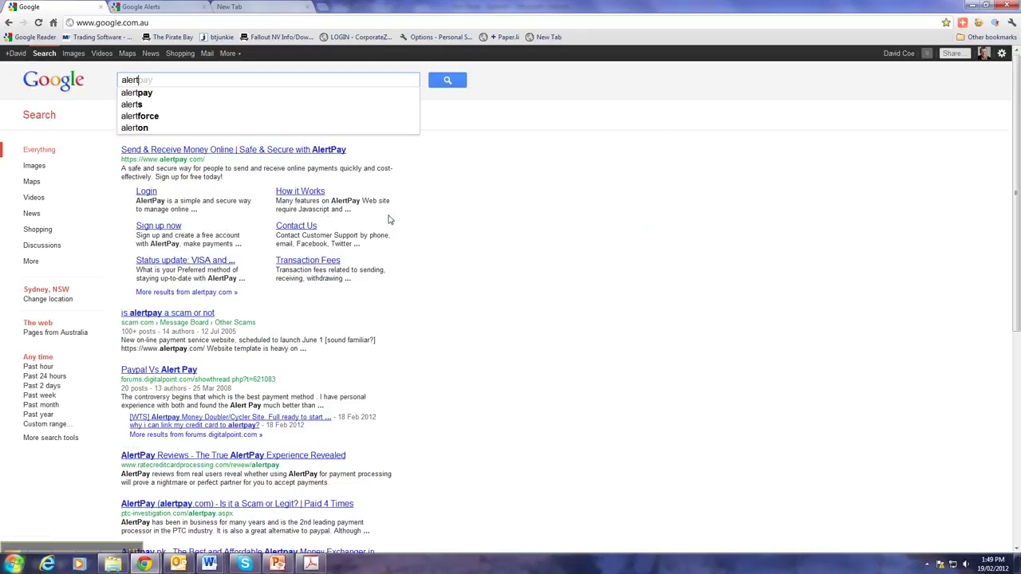
type("s")
key("Return")
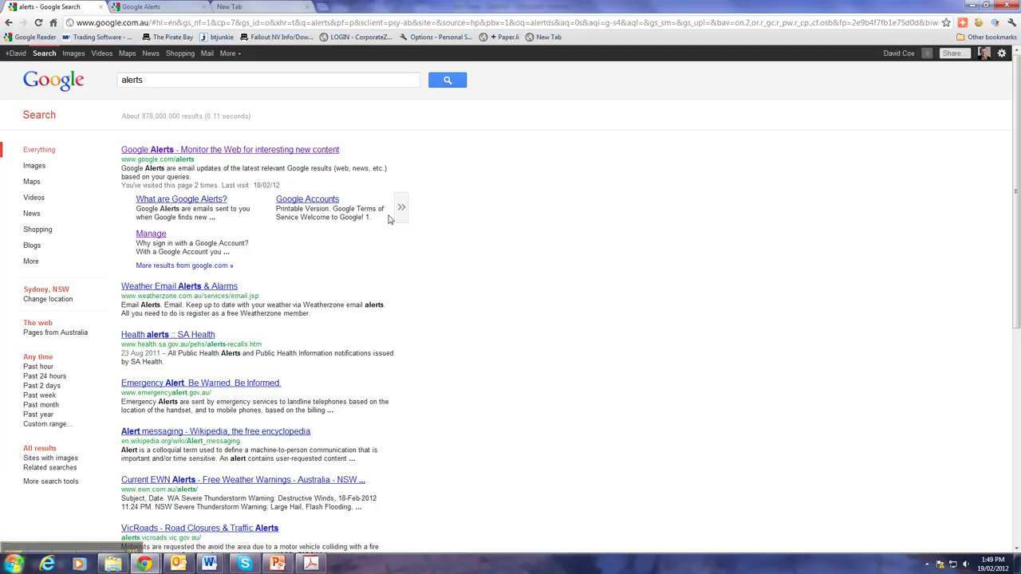
left_click(134, 151)
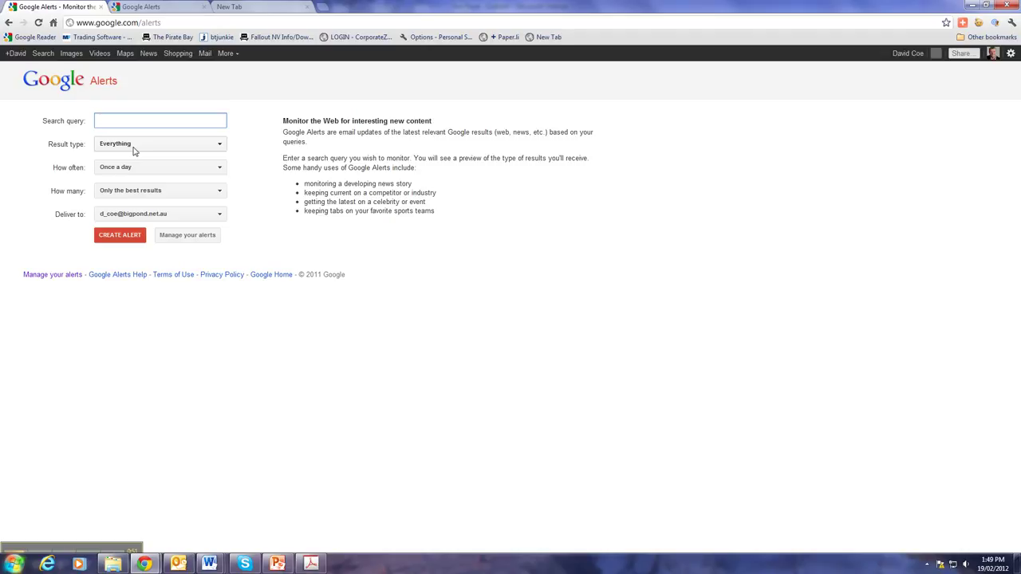
Step: Create a 'diamonds' alert with result type Everything, As-it-happens frequency and All results
type("diamonds")
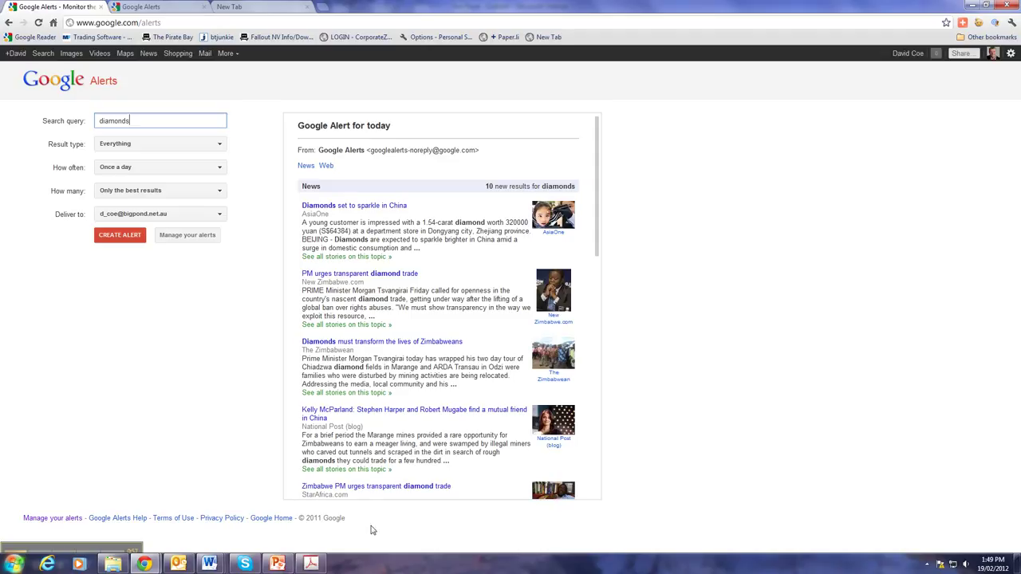
left_click(221, 147)
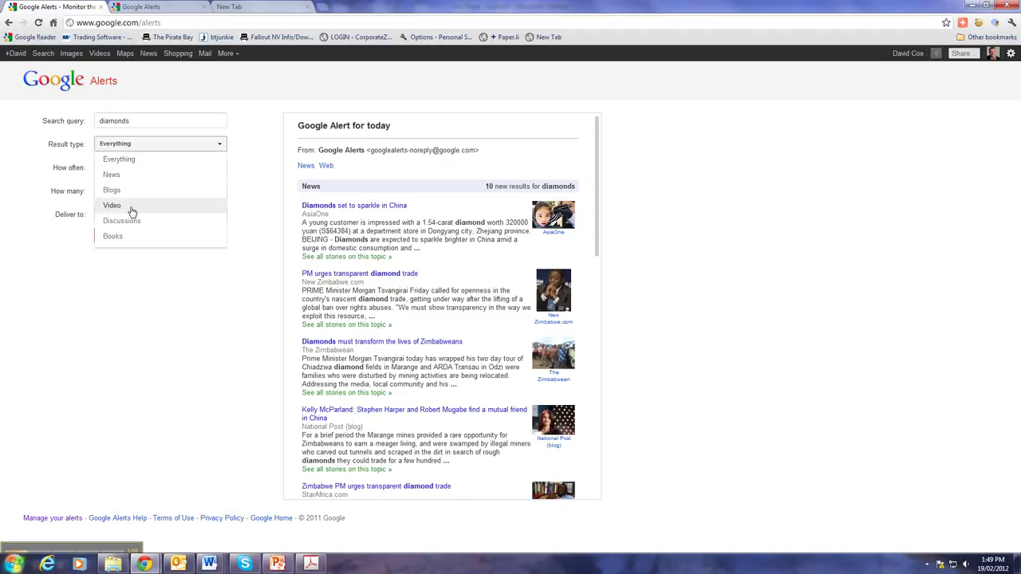
left_click(141, 162)
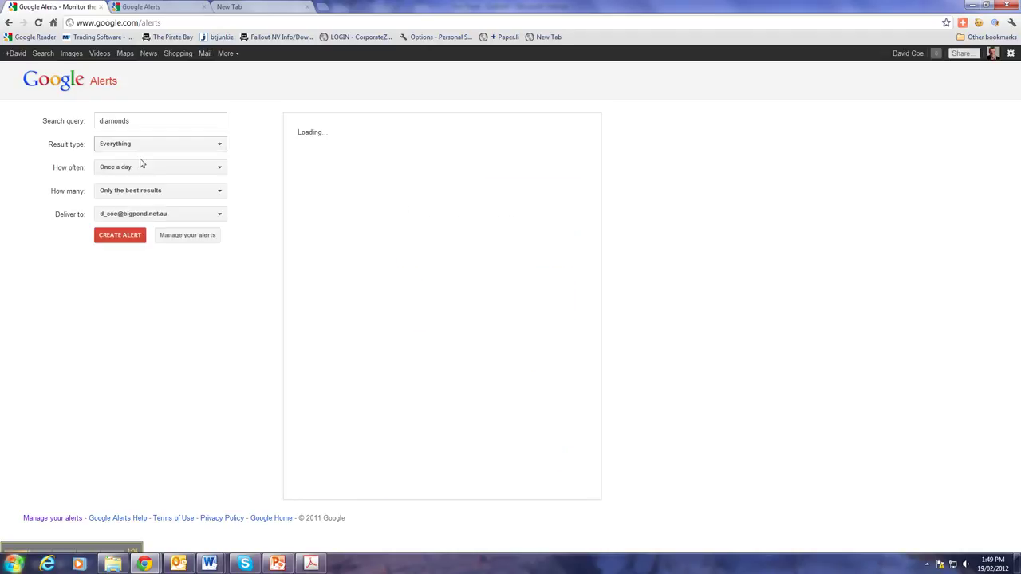
left_click(221, 168)
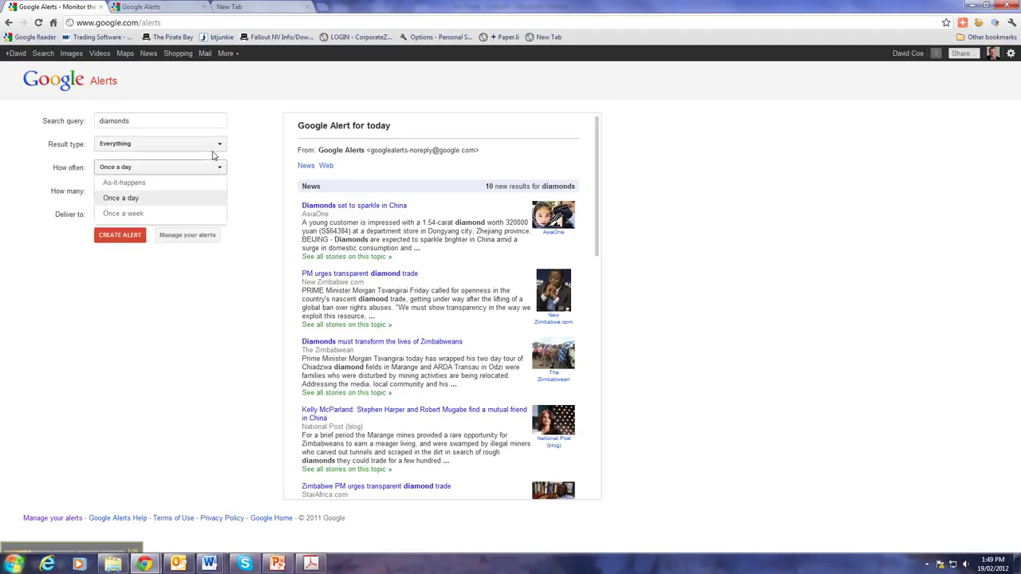
left_click(167, 183)
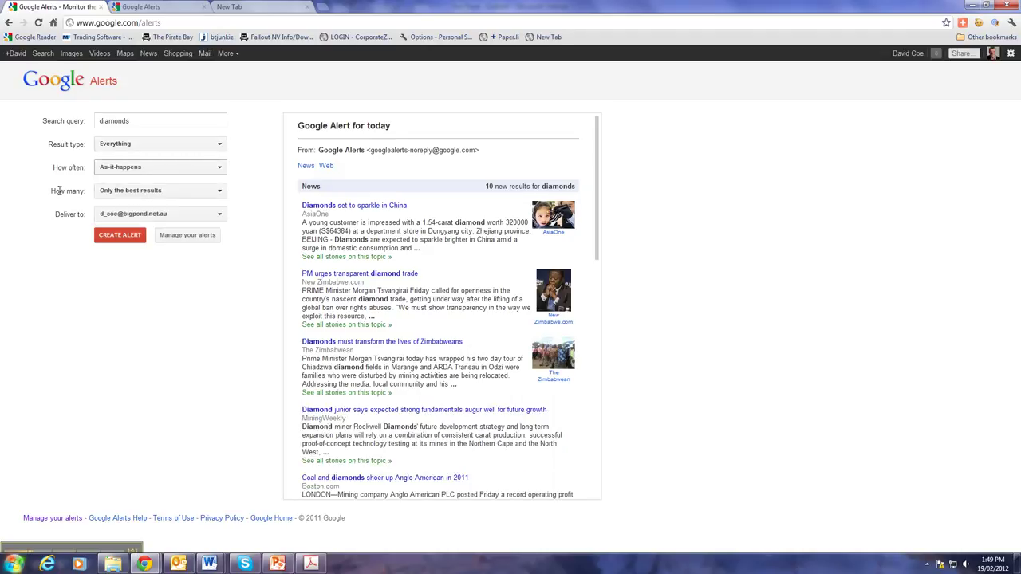
left_click(221, 192)
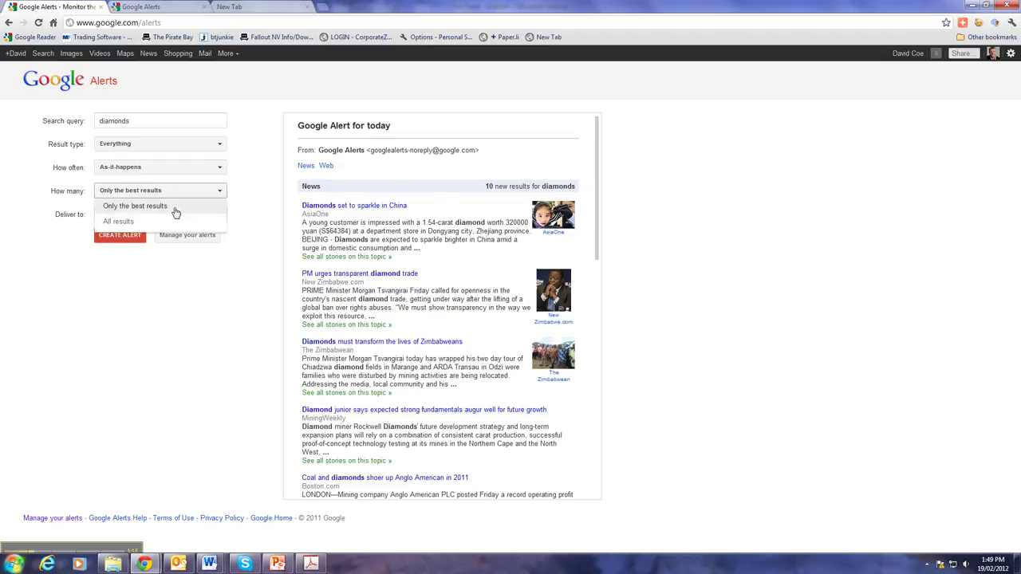
left_click(147, 223)
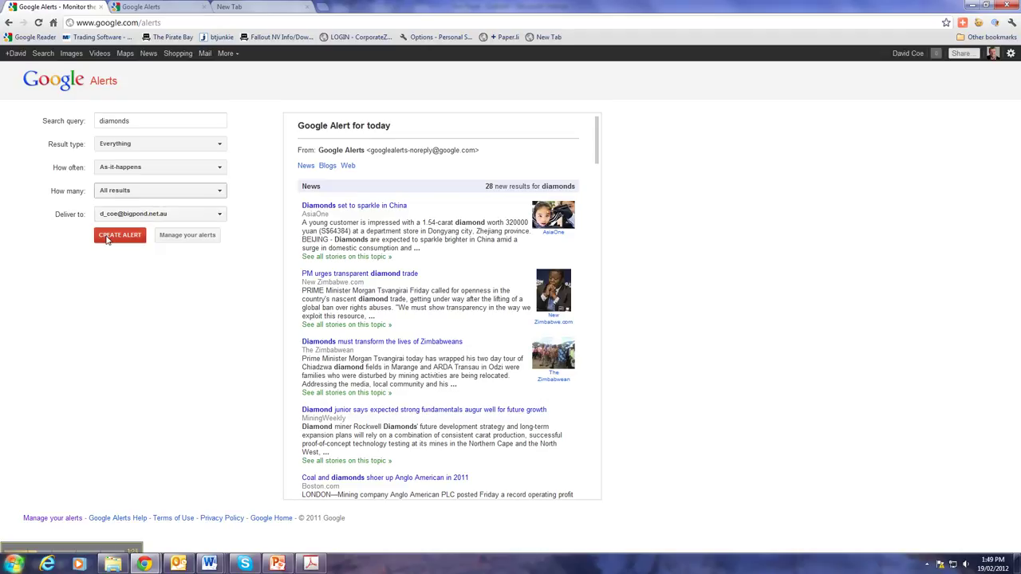
left_click(121, 236)
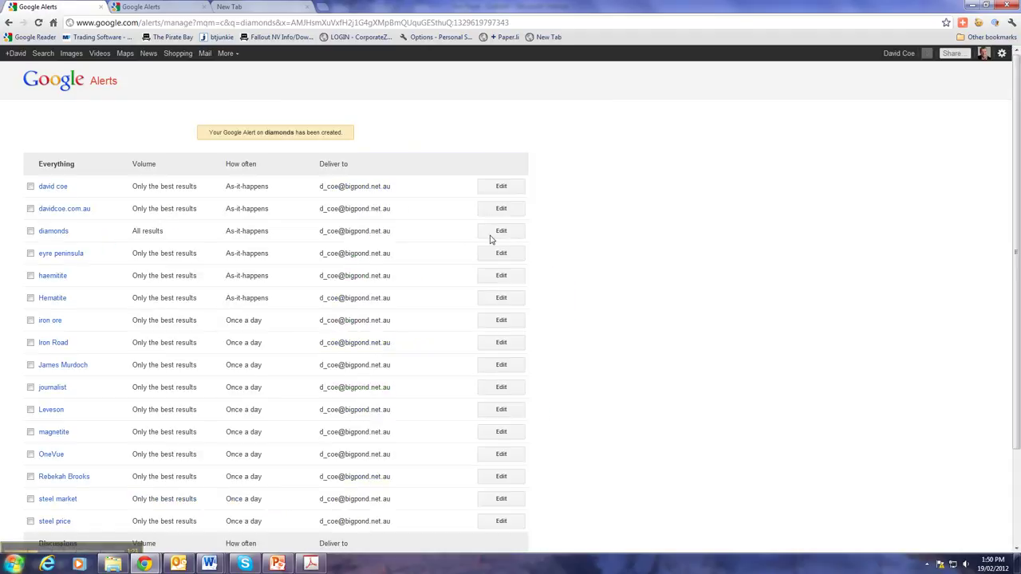
Step: Edit the diamonds alert to keep All results delivered As-it-happens
scroll(661, 289, "down", 3)
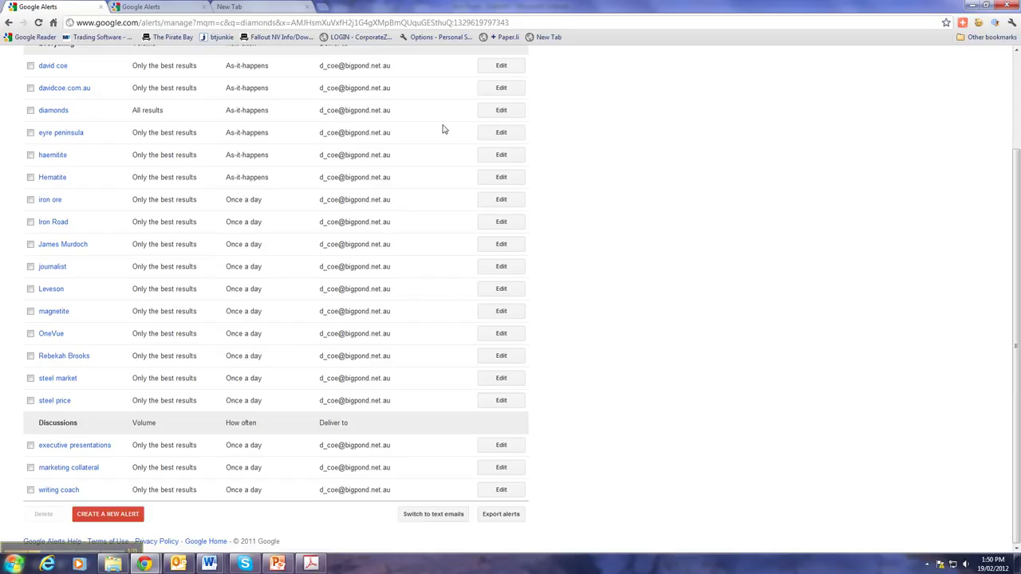
scroll(707, 182, "up", 2)
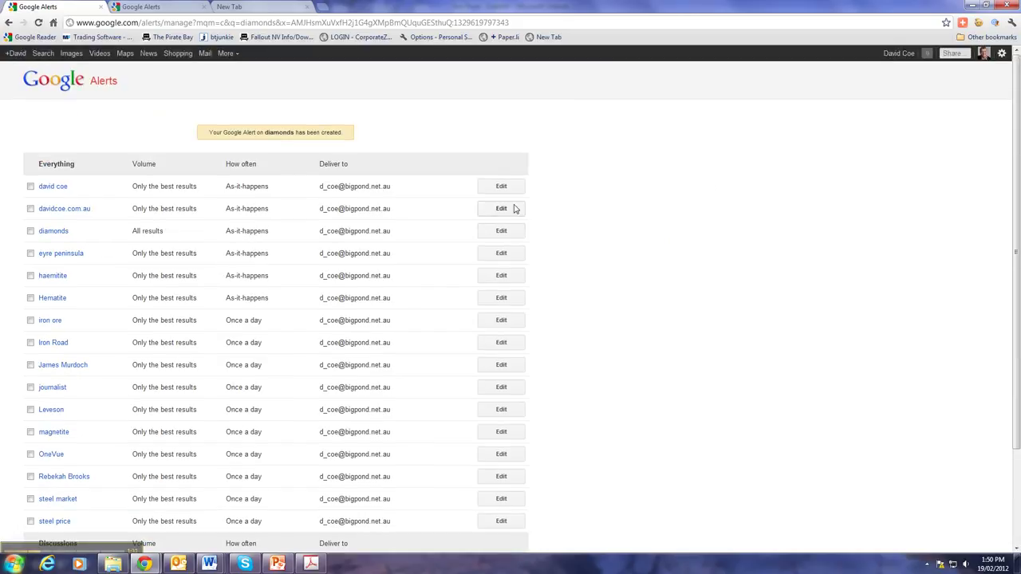
left_click(501, 232)
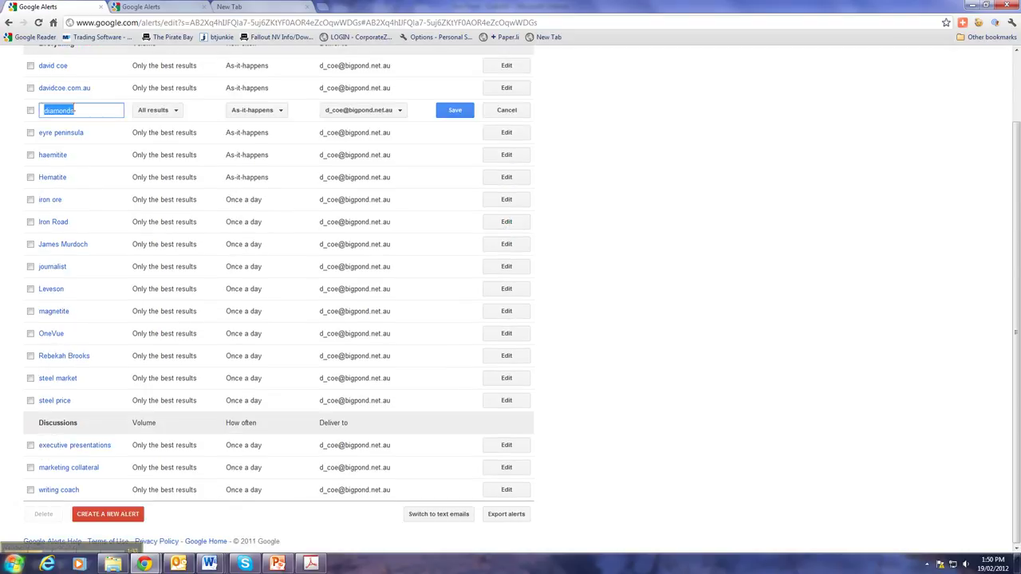
left_click(181, 112)
left_click(178, 112)
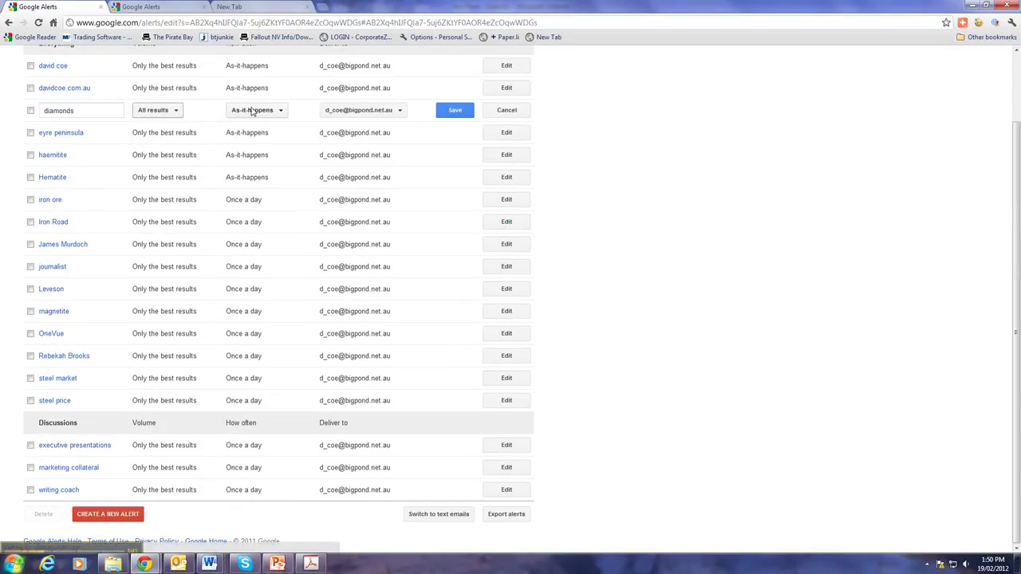
left_click(281, 112)
left_click(262, 112)
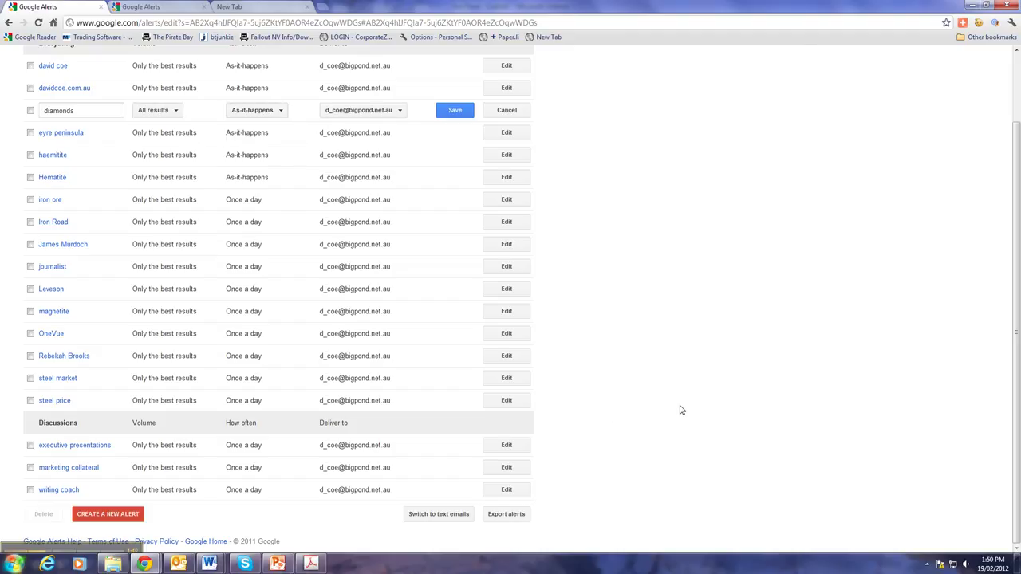
Step: Switch to the other Google Alerts tab, then bring Outlook to the front
scroll(670, 476, "up", 2)
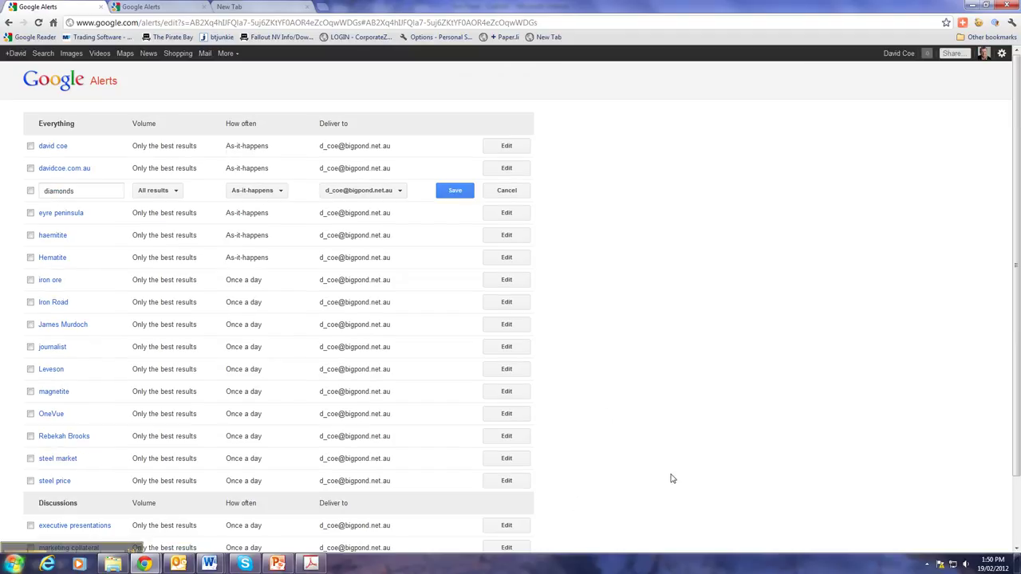
left_click(145, 7)
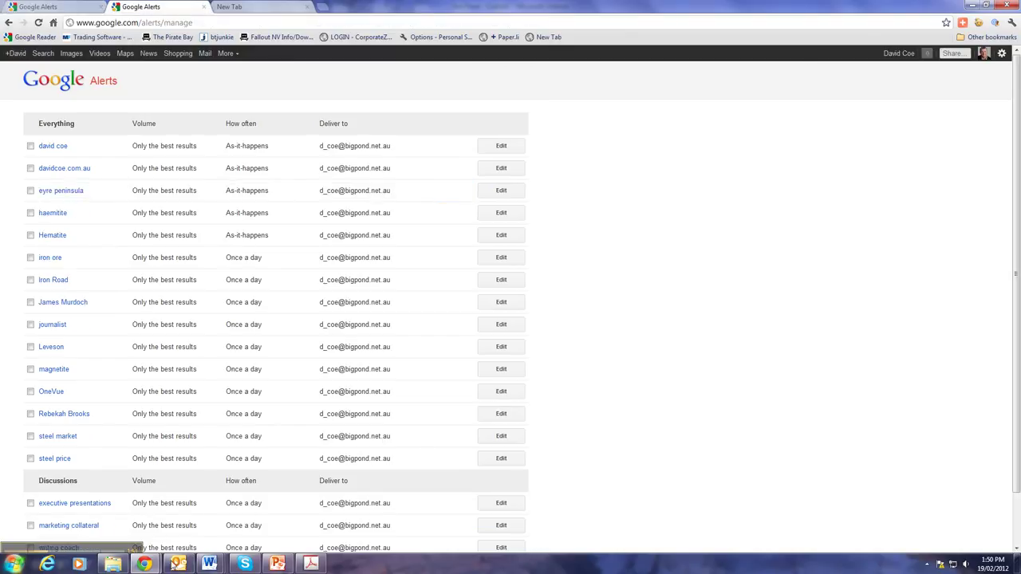
left_click(179, 564)
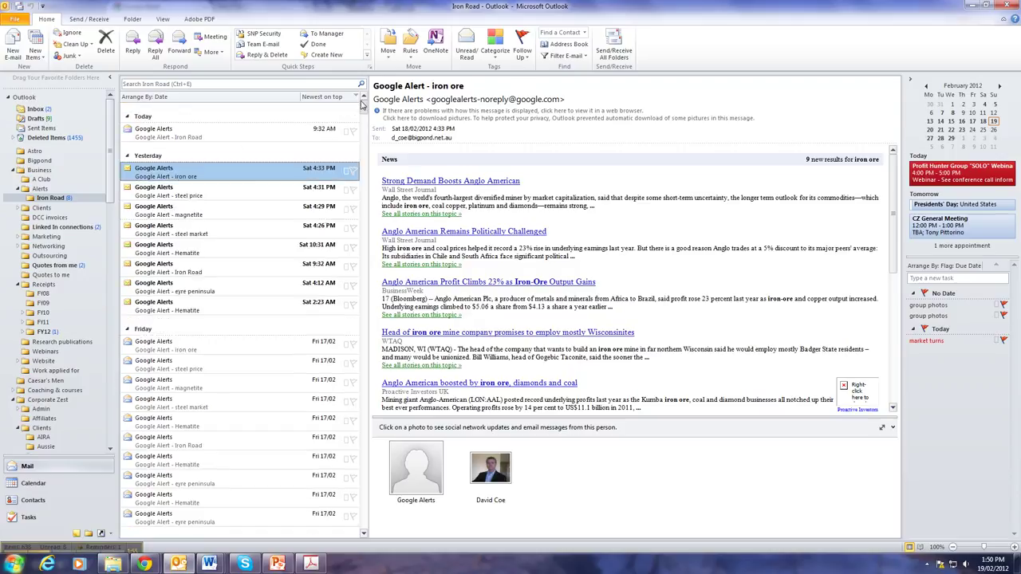
Step: Scroll to the iron ore alert e-mail and show the Rules choices on the Home ribbon
scroll(363, 107, "up", 2)
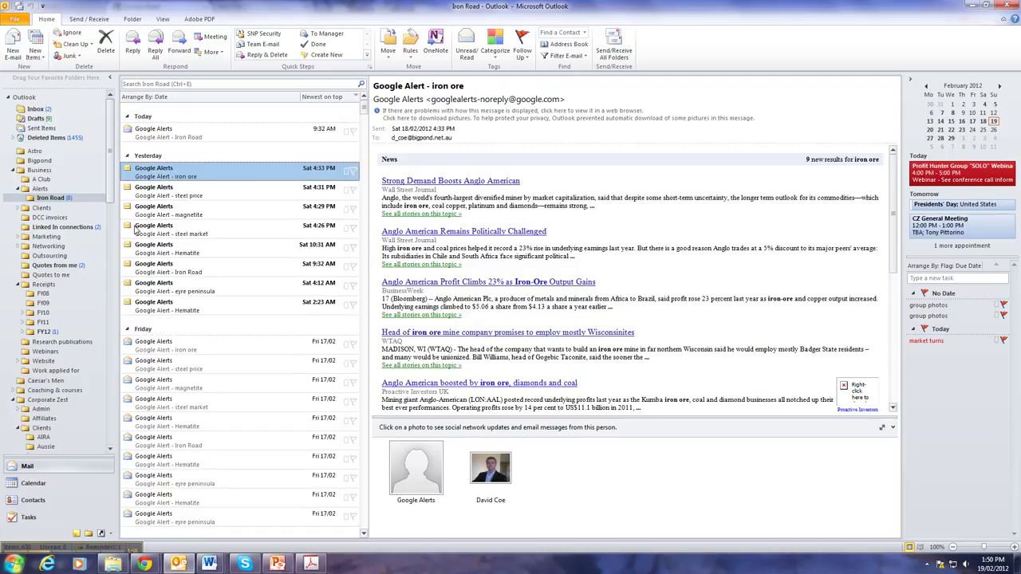
left_click(410, 52)
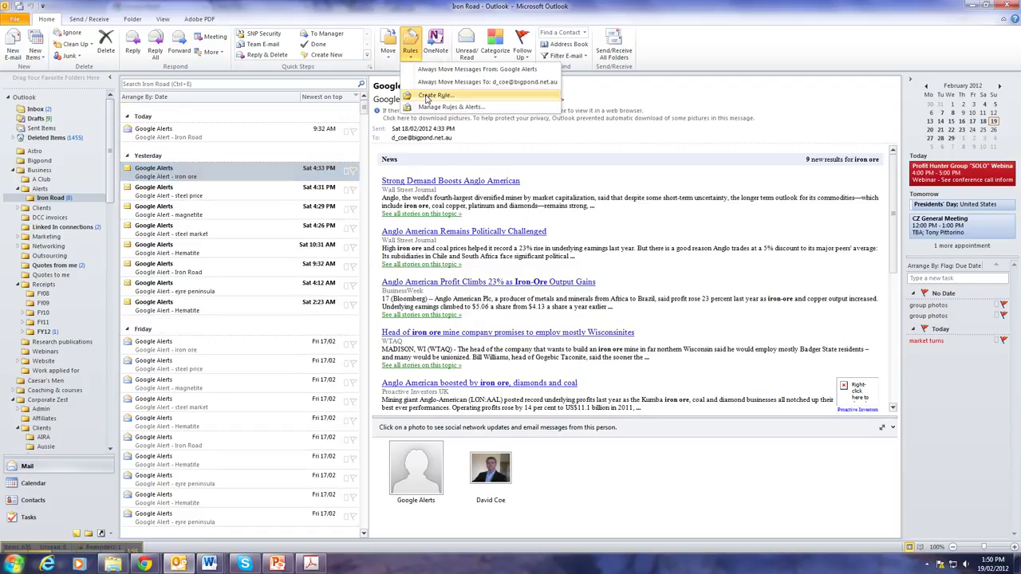
left_click(449, 107)
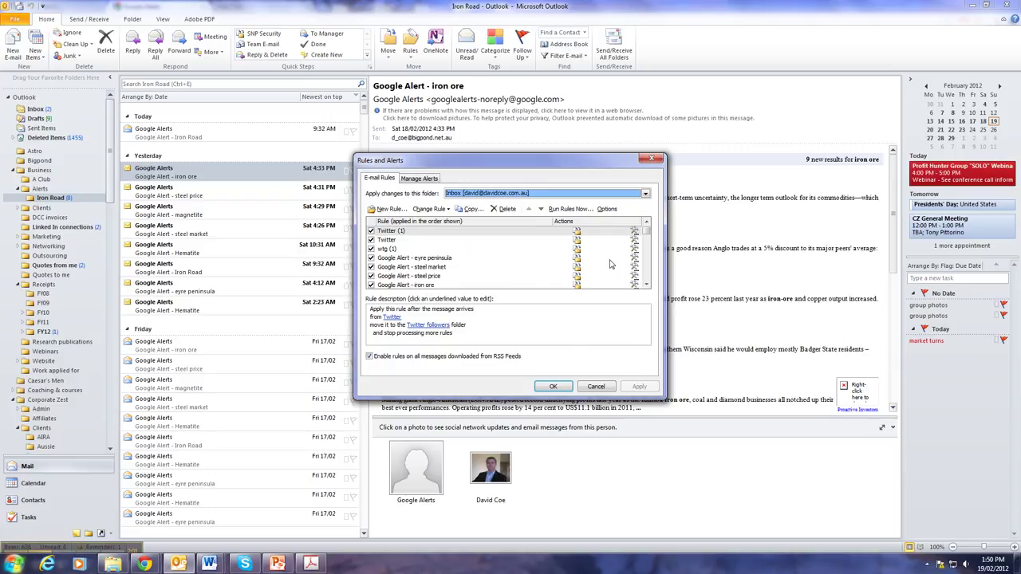
left_click_drag(648, 233, 648, 288)
scroll(547, 268, "up", 1)
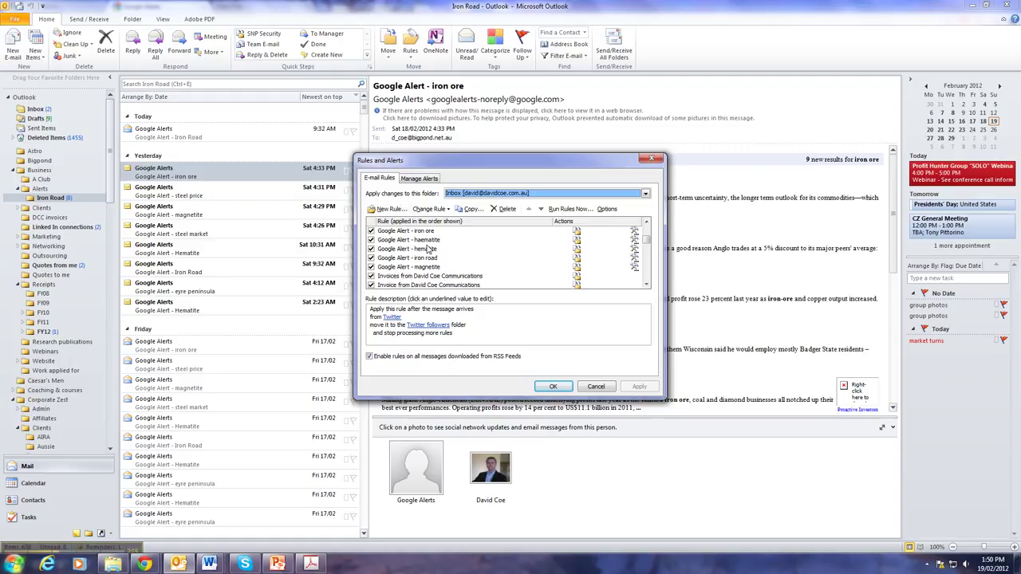
left_click(609, 387)
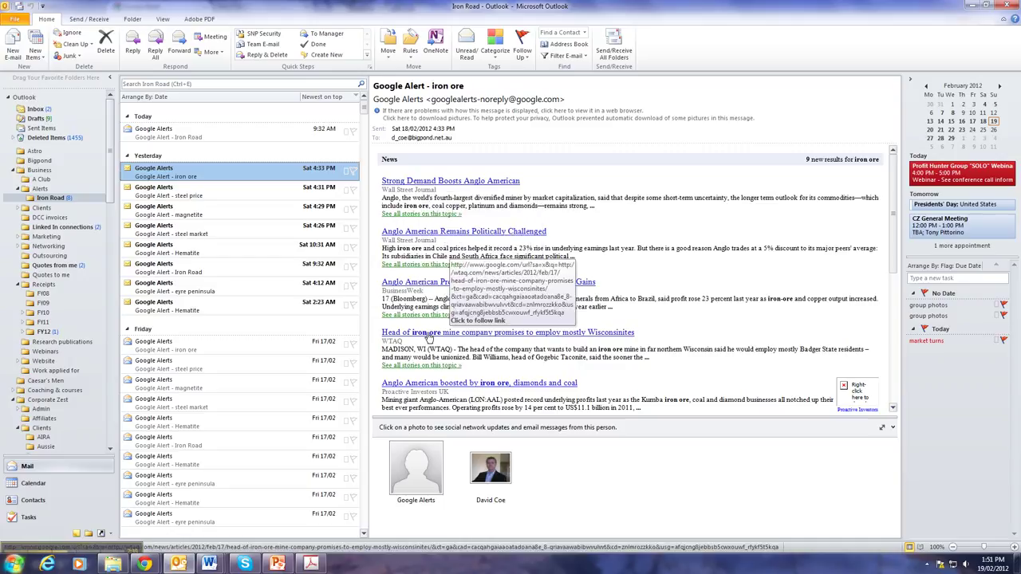
Step: Read the steel price, magnetite, eyre peninsula and today's Iron Road alert e-mails
left_click(230, 196)
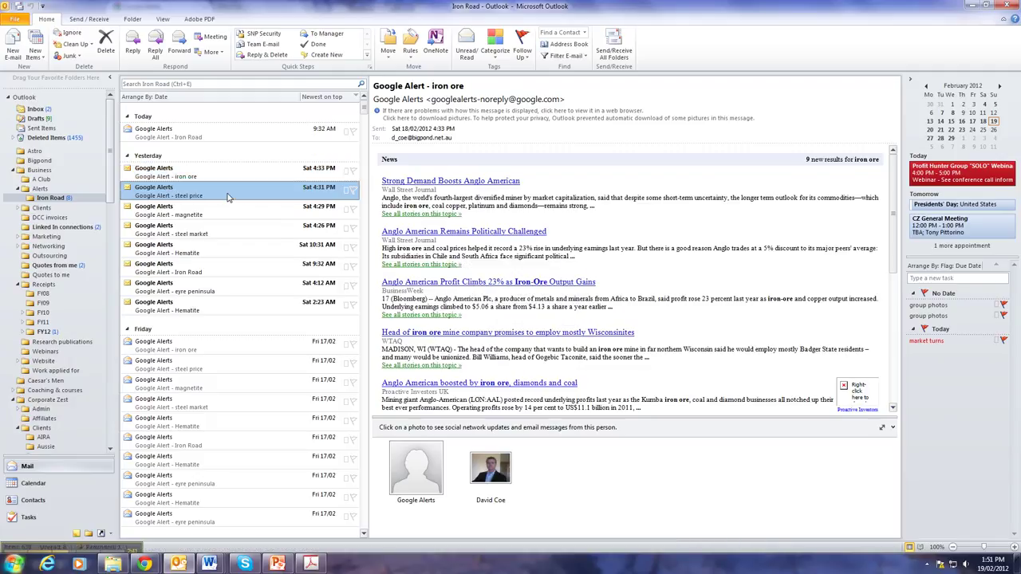
left_click(201, 212)
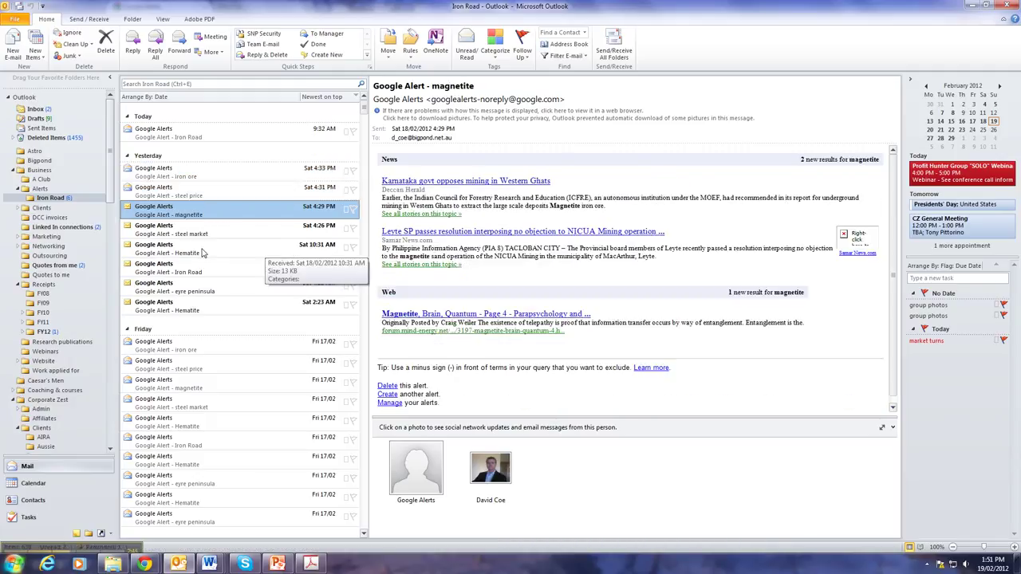
left_click(212, 290)
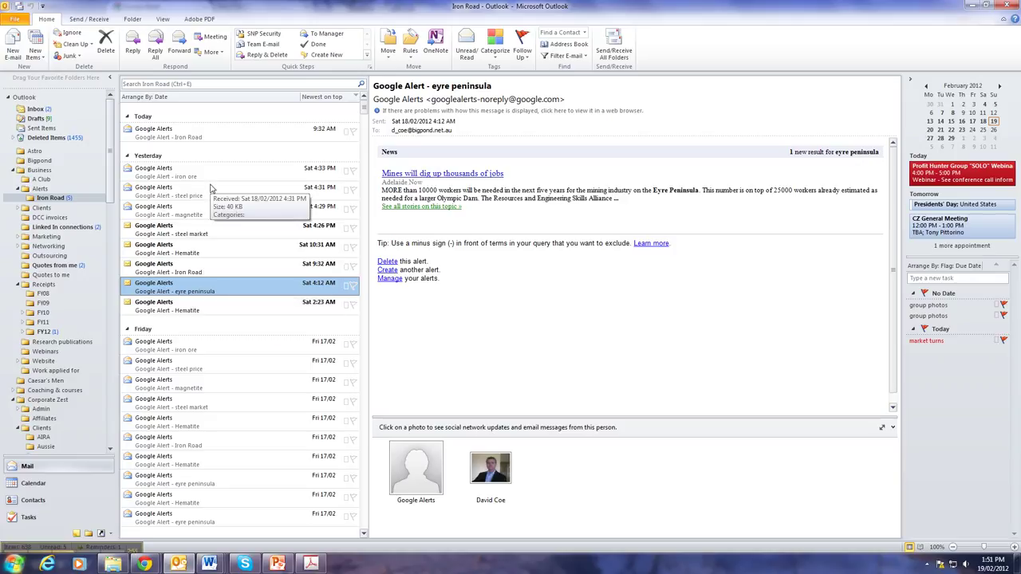
left_click(209, 132)
Step: Step through the remaining alerts, return to iron ore and open 'Strong Demand Boosts Anglo American'
left_click(212, 176)
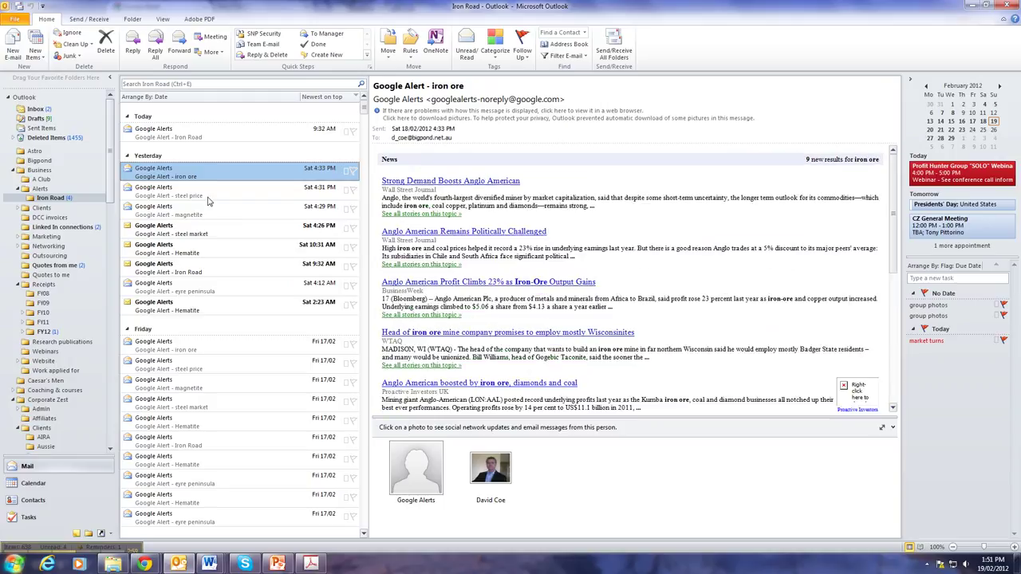
left_click(209, 192)
left_click(214, 213)
left_click(214, 232)
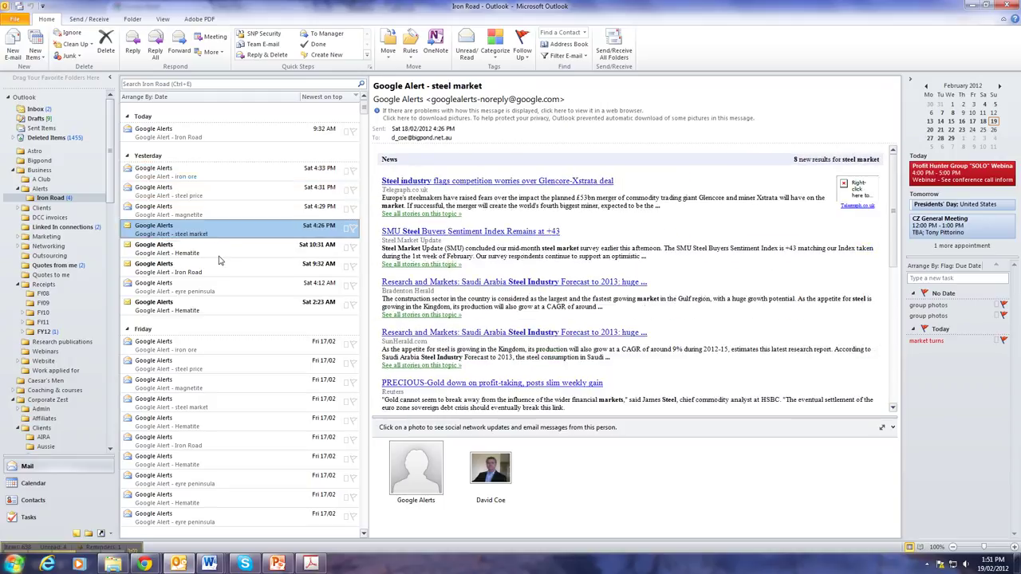
left_click(215, 251)
left_click(215, 271)
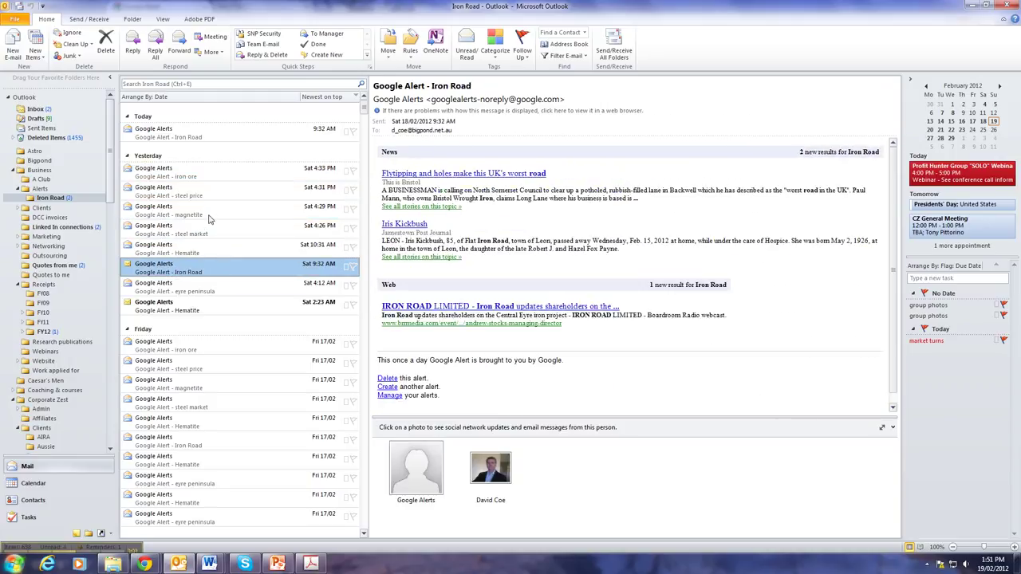
left_click(210, 177)
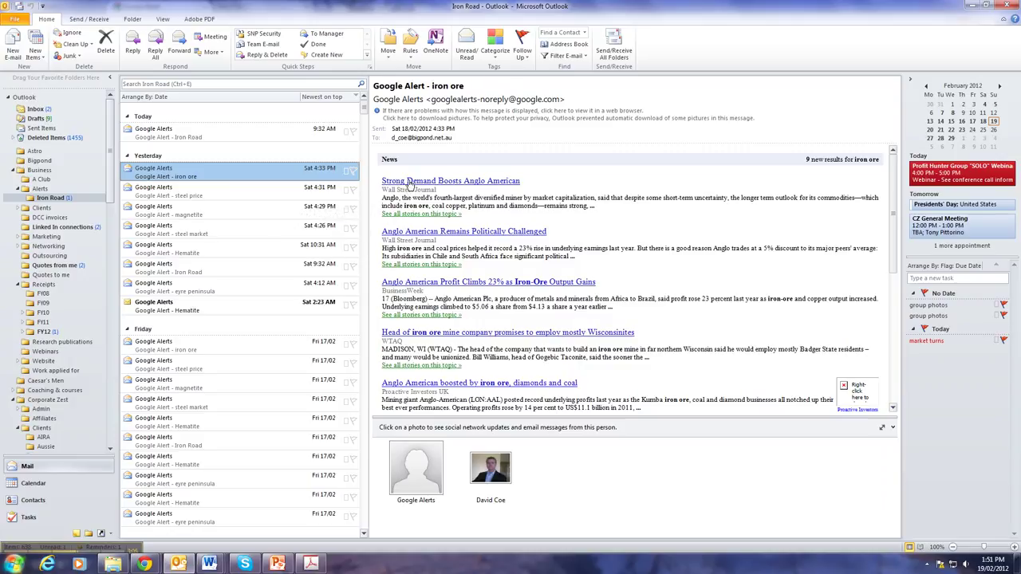
left_click(408, 184)
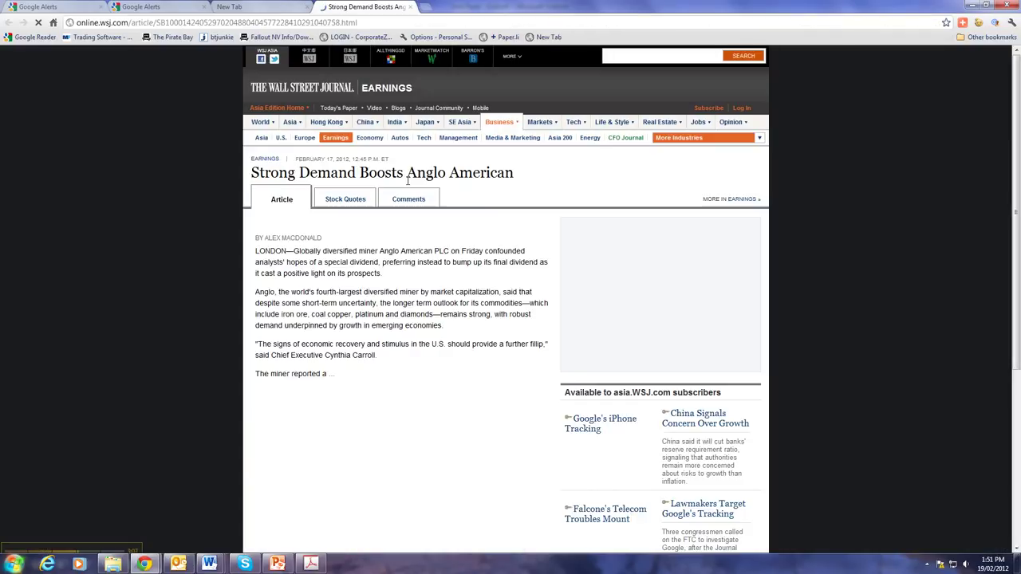